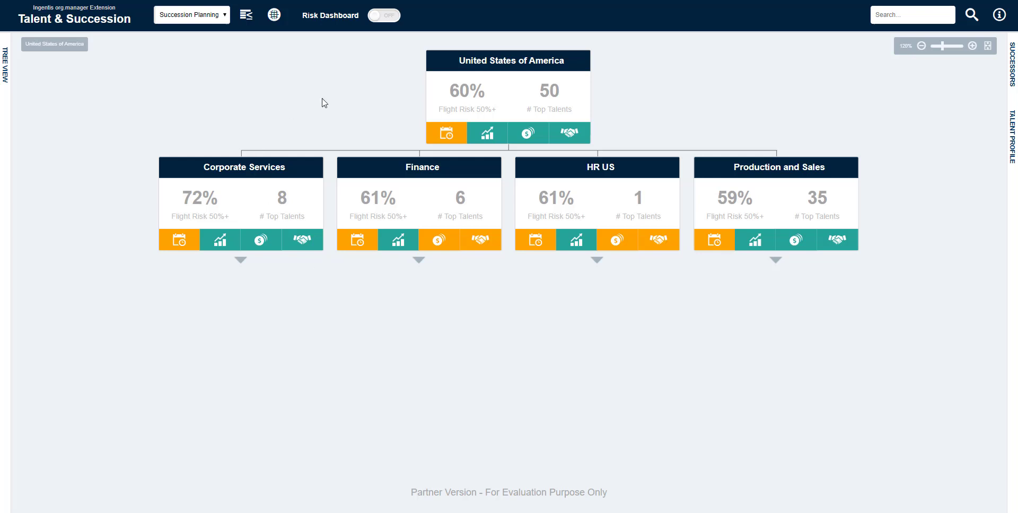
- Move the Visualization Rules panel aside and flag employees with overall flight risk above 75%
{"action": "left_click", "coordinate": [246, 16]}
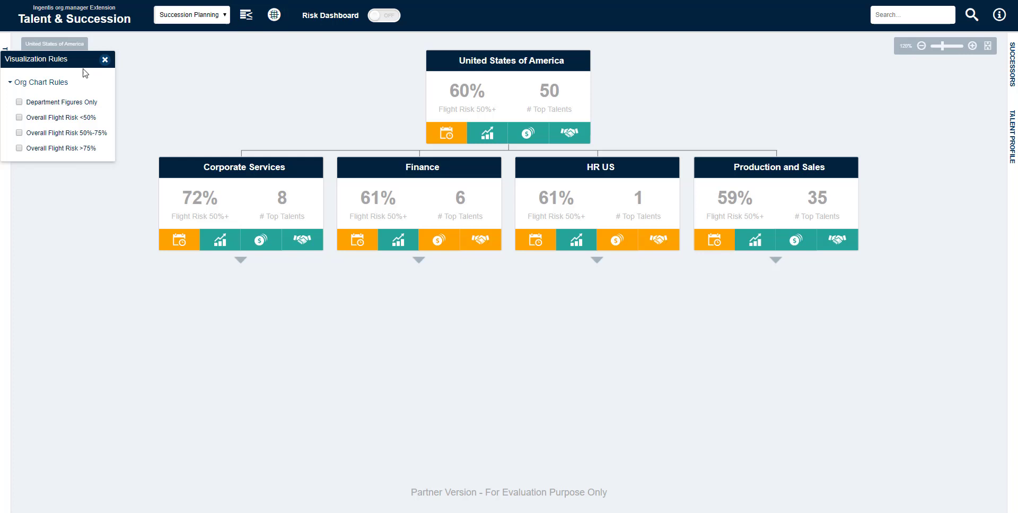
{"action": "mouse_move", "coordinate": [84, 60]}
{"action": "left_mouse_down"}
{"action": "mouse_move", "coordinate": [968, 90]}
{"action": "mouse_move", "coordinate": [969, 73]}
{"action": "left_mouse_up"}
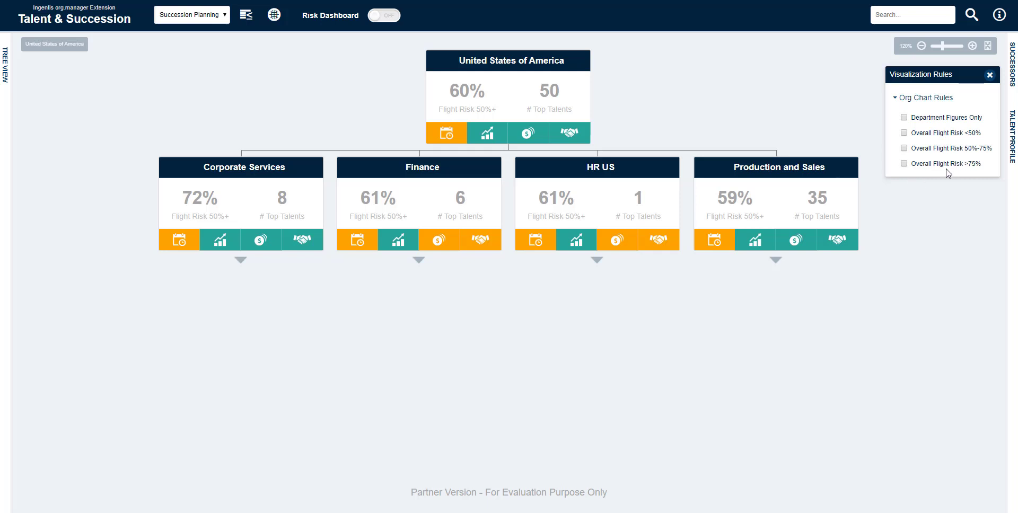
{"action": "left_click", "coordinate": [905, 165]}
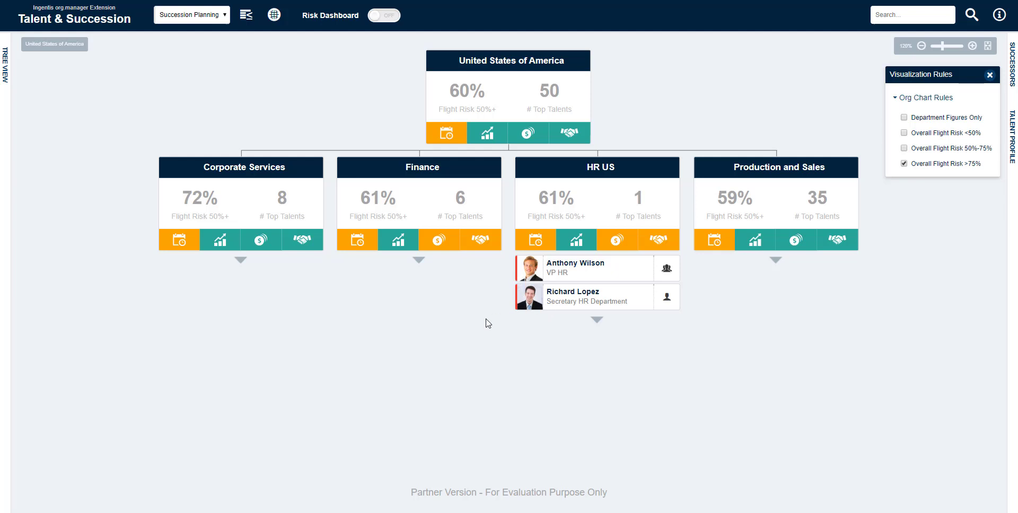
- Open the HR US secretary's Talent Profile and close the Visualization Rules popup
{"action": "left_click", "coordinate": [558, 306]}
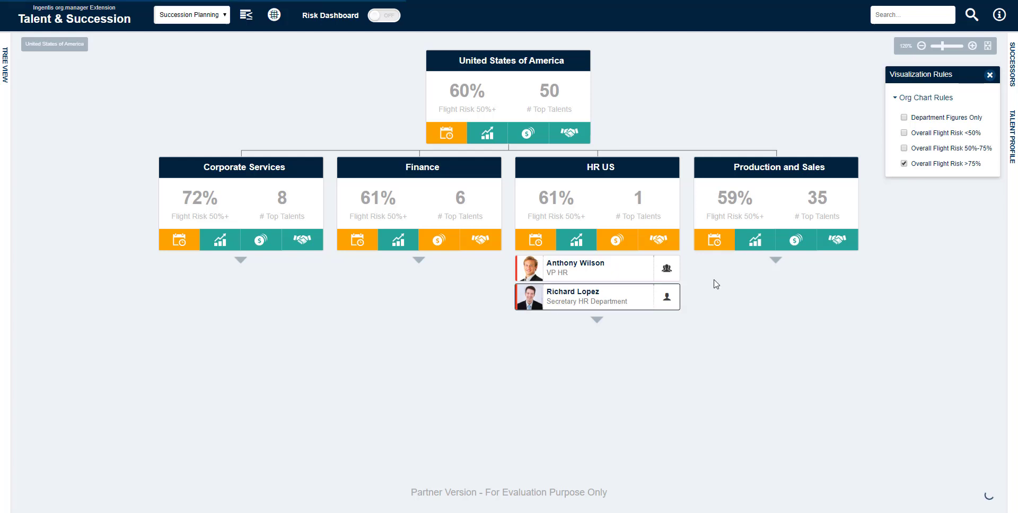
{"action": "left_click", "coordinate": [1013, 145]}
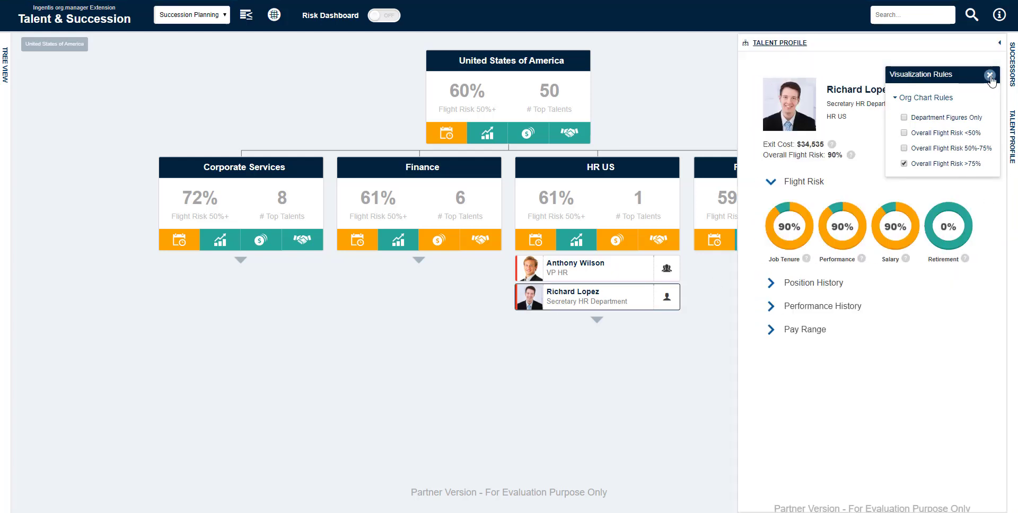
{"action": "left_click", "coordinate": [989, 74]}
{"action": "left_click", "coordinate": [1012, 142]}
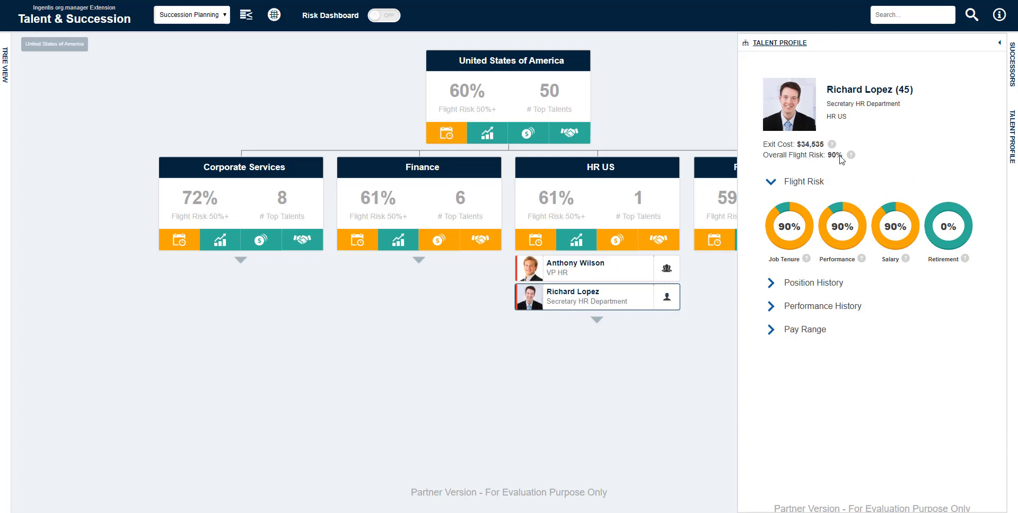
{"action": "mouse_move", "coordinate": [850, 155]}
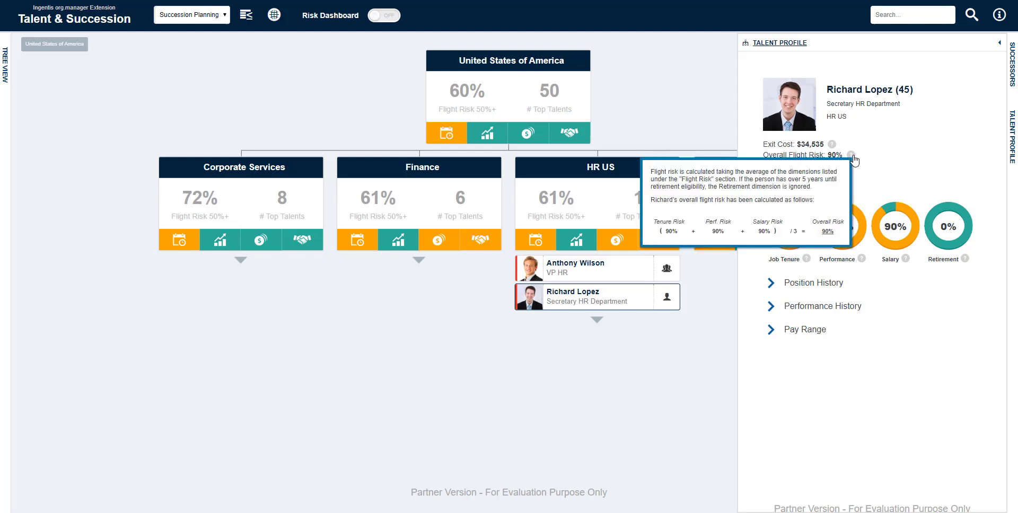
- Expand Position History, Performance History and Pay Range, then collapse the two history sections
{"action": "left_click", "coordinate": [770, 287]}
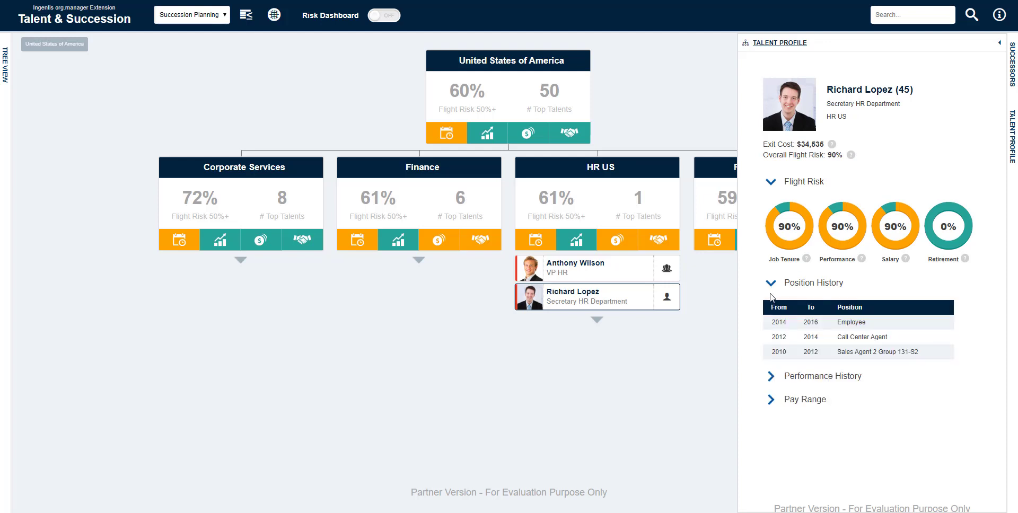
{"action": "left_click", "coordinate": [770, 377]}
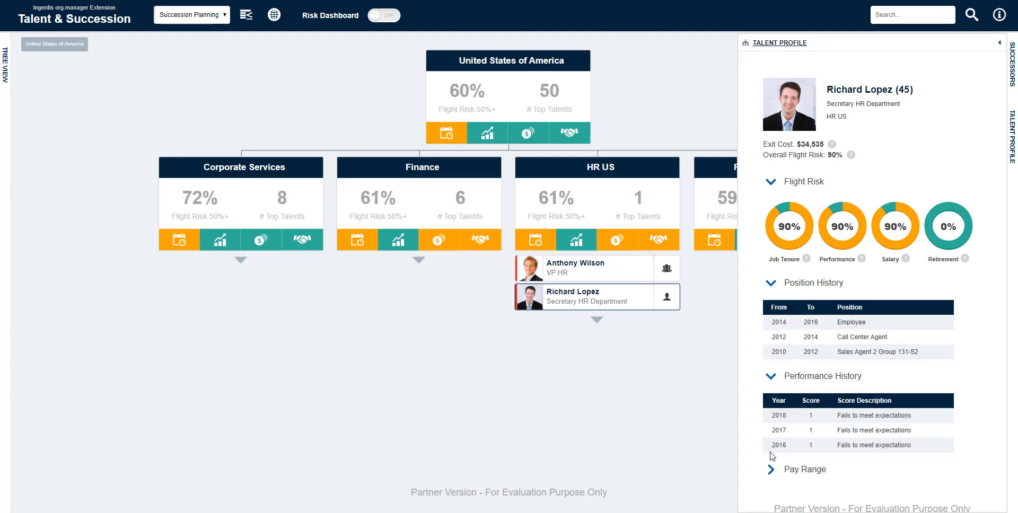
{"action": "left_click", "coordinate": [770, 470]}
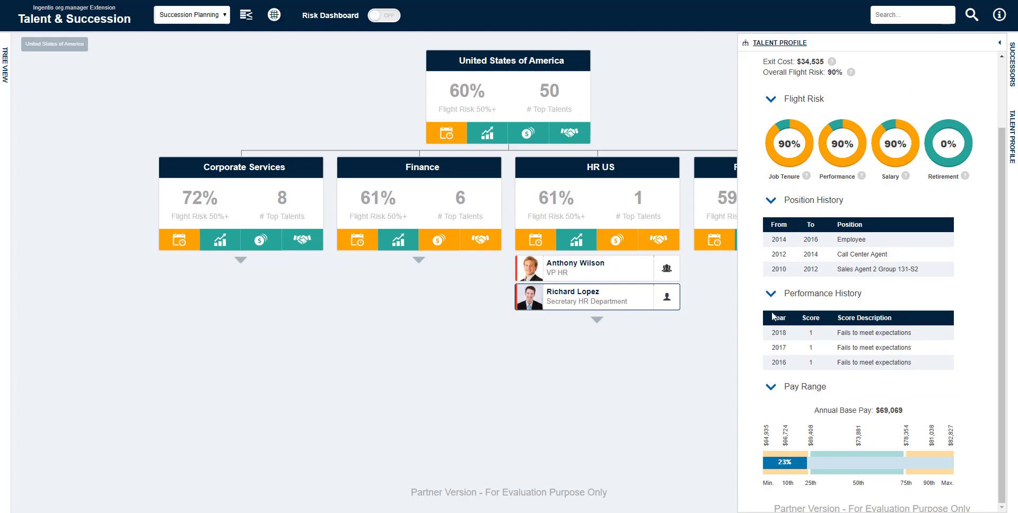
{"action": "left_click", "coordinate": [772, 295]}
{"action": "left_click", "coordinate": [772, 270]}
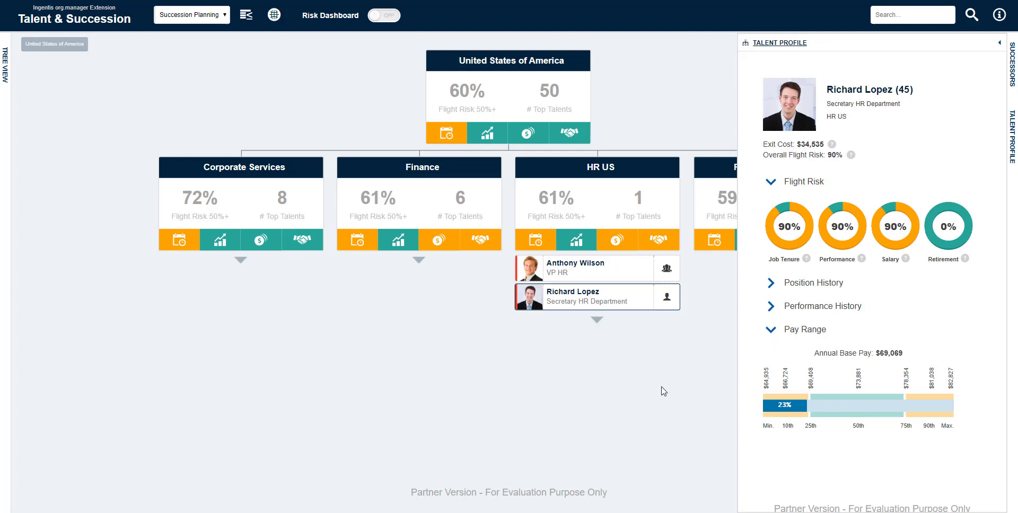
- Close the profile and add the 50%-75% and under-50% flight-risk bands to the chart
{"action": "left_click", "coordinate": [655, 384]}
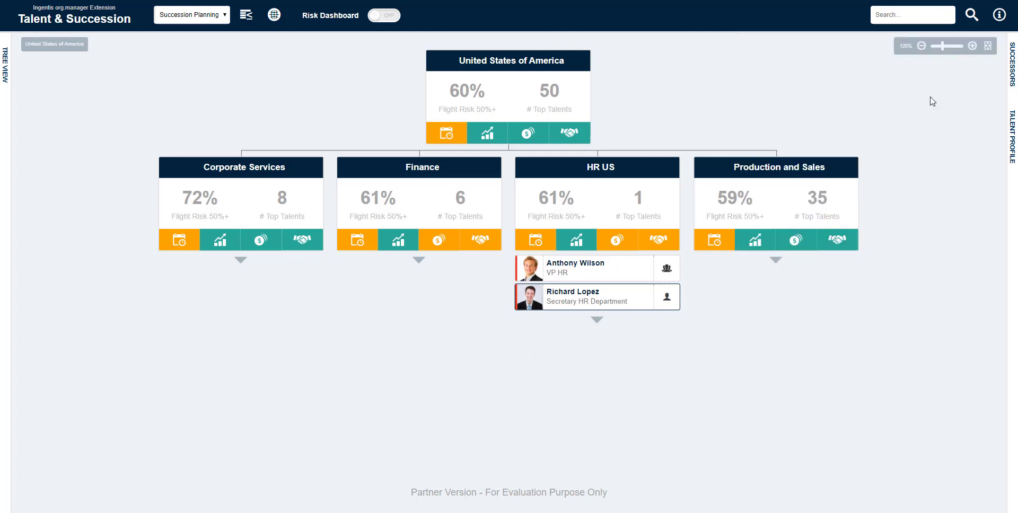
{"action": "left_click", "coordinate": [252, 22]}
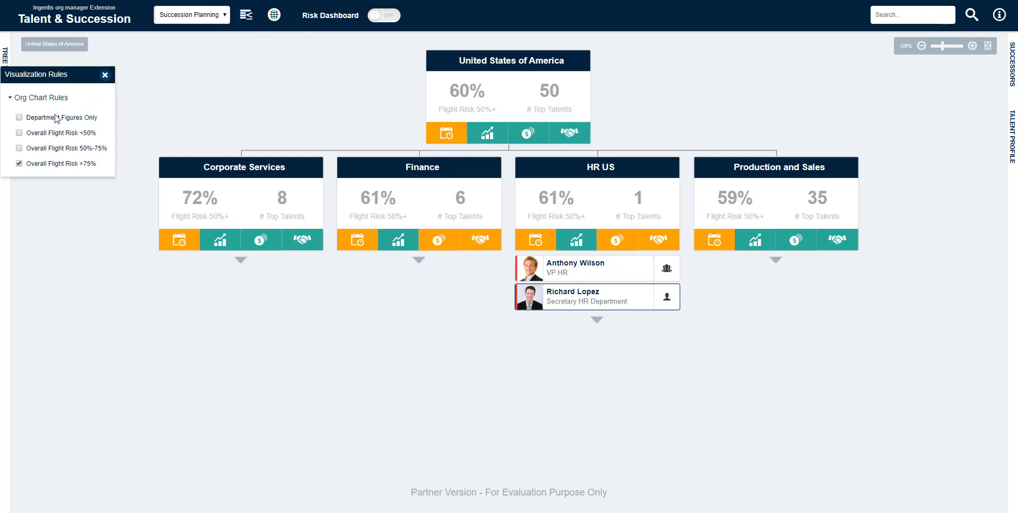
{"action": "left_click", "coordinate": [19, 149]}
{"action": "left_click", "coordinate": [19, 133]}
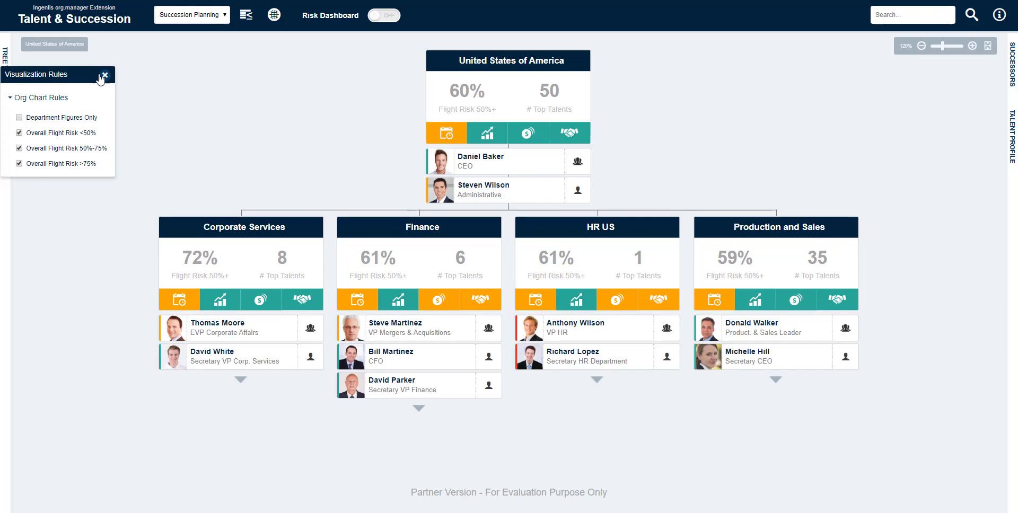
{"action": "left_click", "coordinate": [104, 75]}
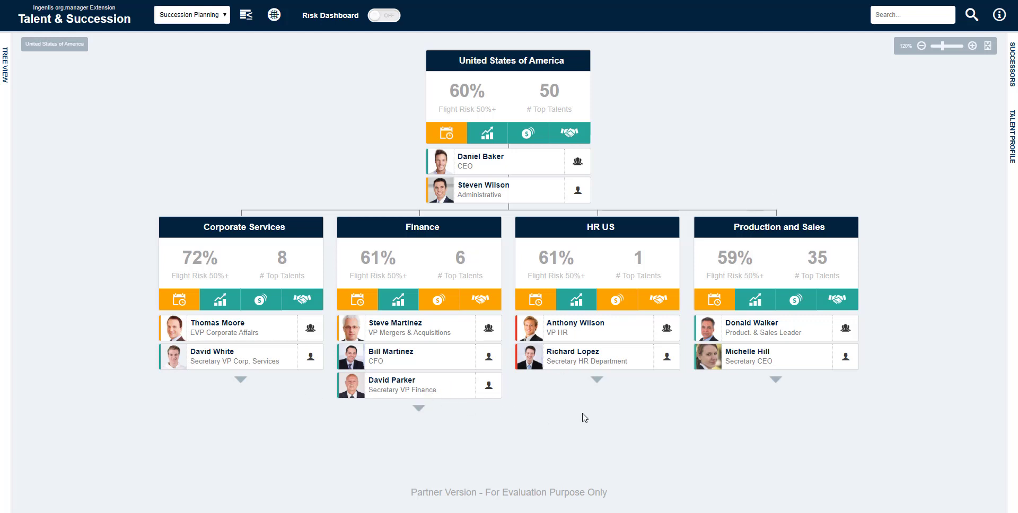
- Select the VP HR employee and show that position's recommended successors
{"action": "left_click", "coordinate": [586, 333]}
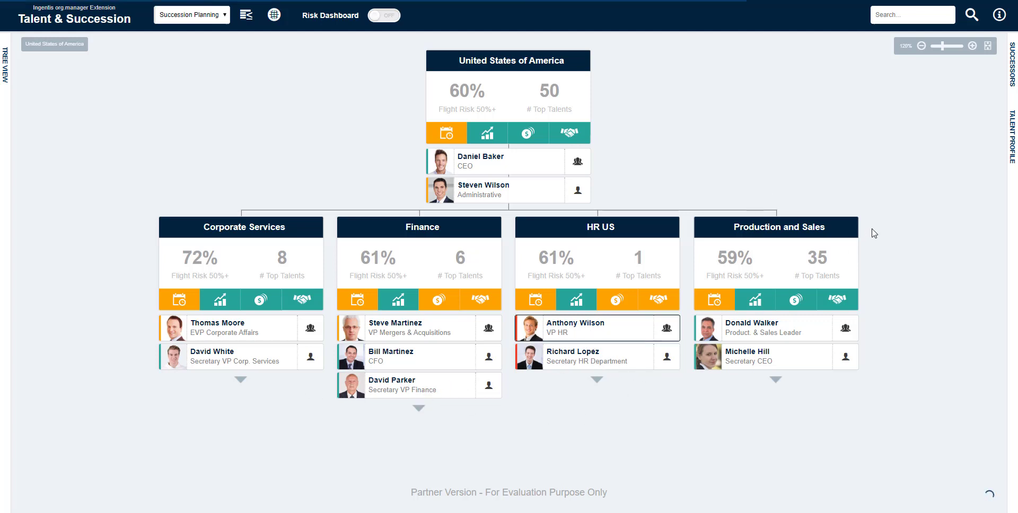
{"action": "left_click", "coordinate": [1011, 80]}
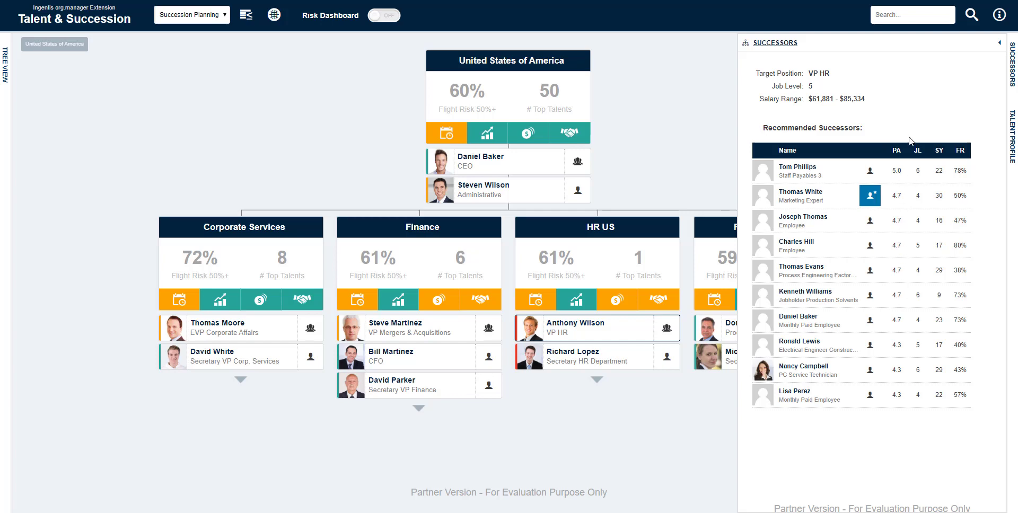
- Turn on the Risk Dashboard to see leaving costs and flight risk by location and job level
{"action": "left_click", "coordinate": [385, 16]}
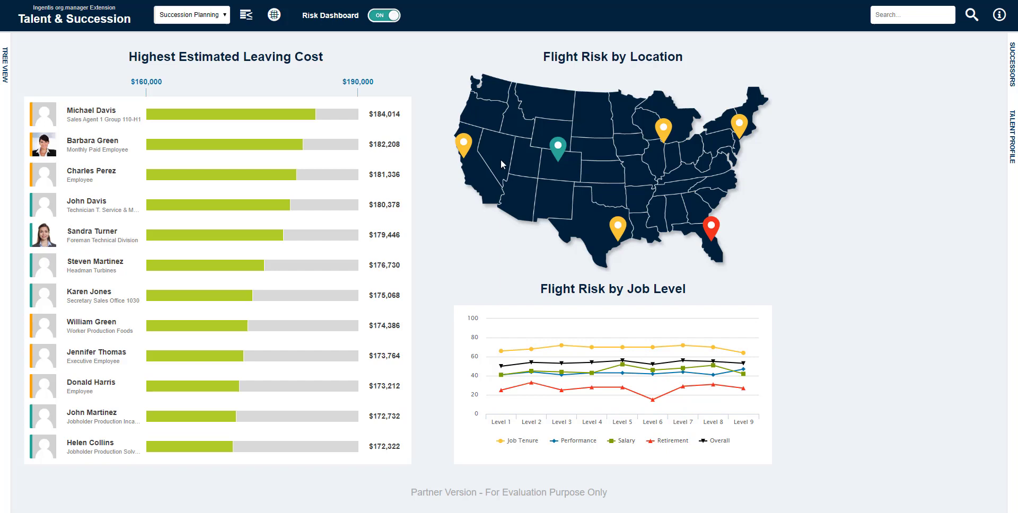
- Switch the chart view to Top Talent 9-Grid
{"action": "left_click", "coordinate": [191, 14]}
{"action": "left_click", "coordinate": [185, 36]}
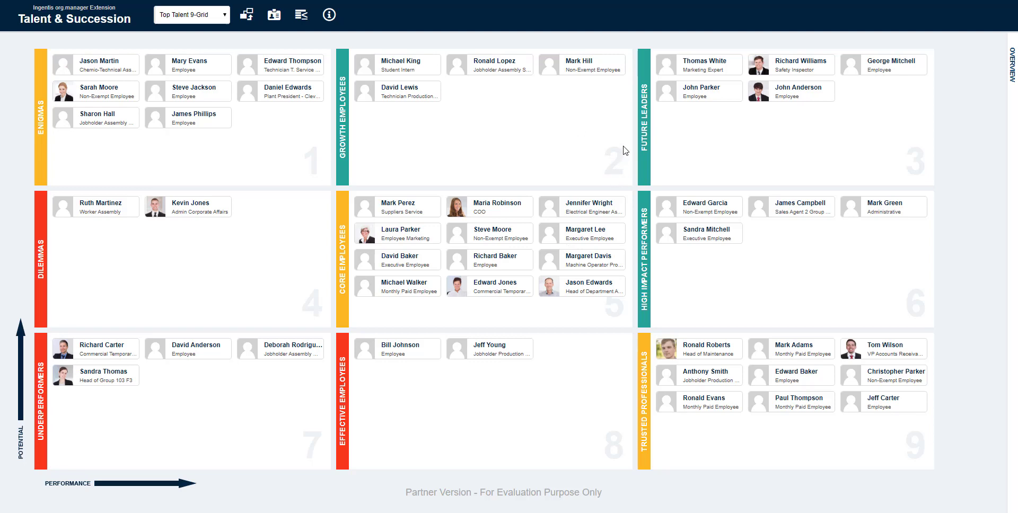
- Open the chart view list to return to Succession Planning
{"action": "left_click", "coordinate": [200, 15]}
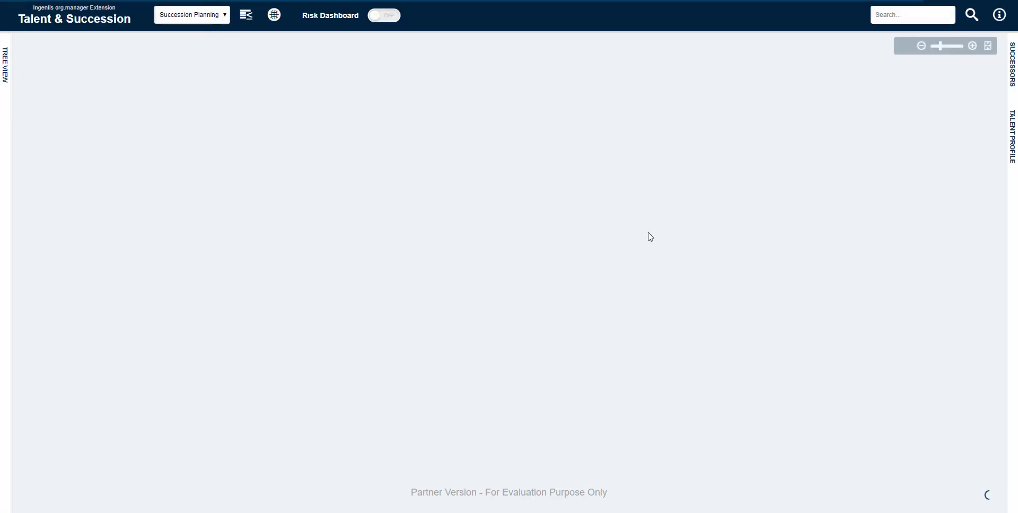